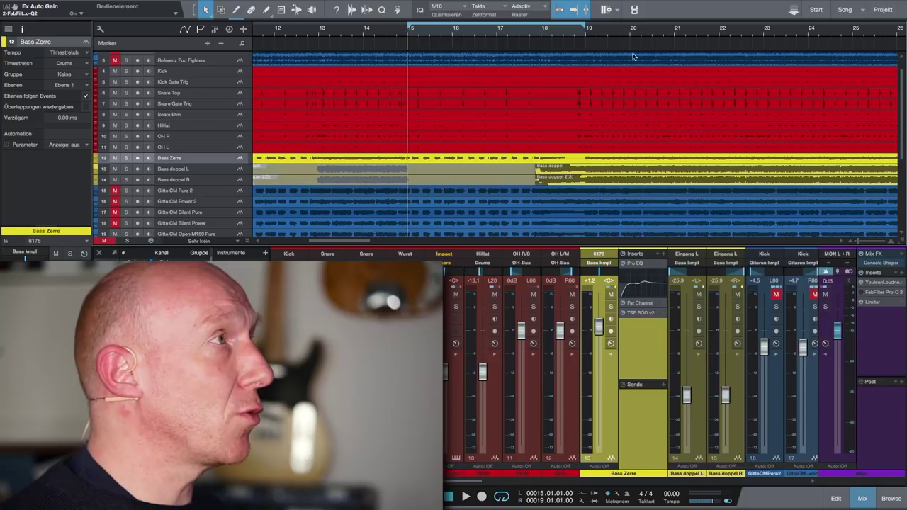
Solo the Bass Zerre track and listen to it from bar 15
{"action": "left_click", "coordinate": [629, 33]}
{"action": "key", "text": "space"}
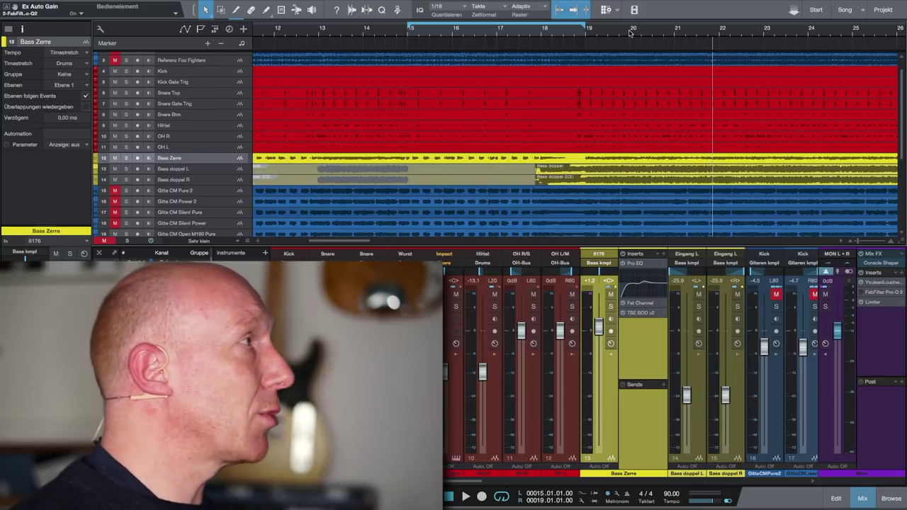
{"action": "left_click", "coordinate": [125, 158]}
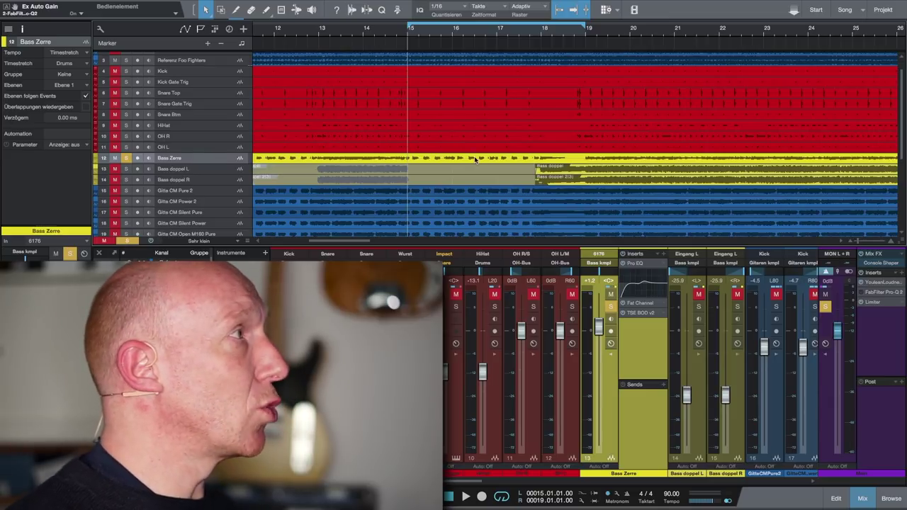
{"action": "key", "text": "space"}
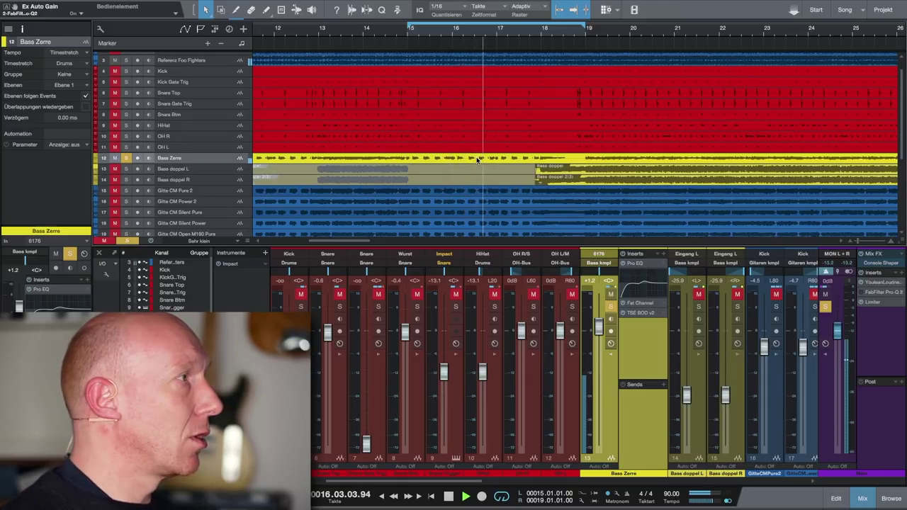
{"action": "key", "text": "space"}
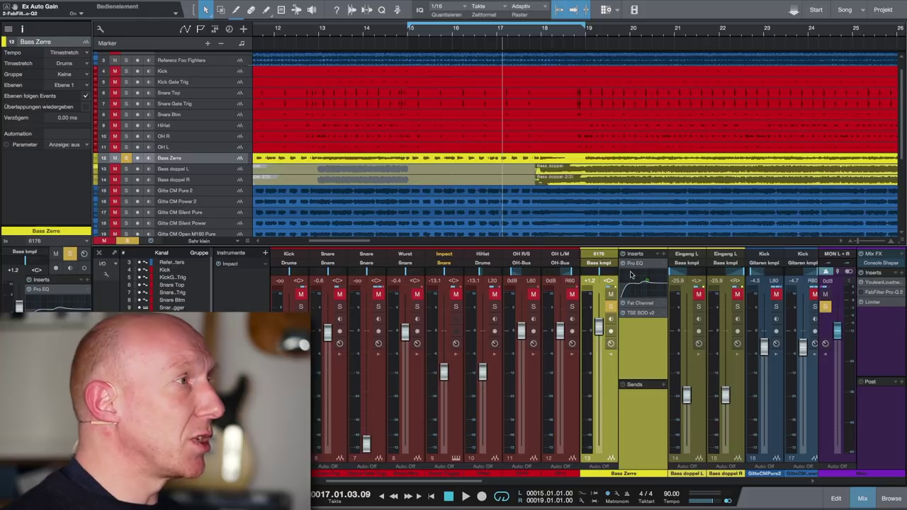
Add a Youlean Loudness Meter after TSE BOD v2 on Bass Zerre, keeping its window open and out of the way
{"action": "left_click", "coordinate": [664, 256]}
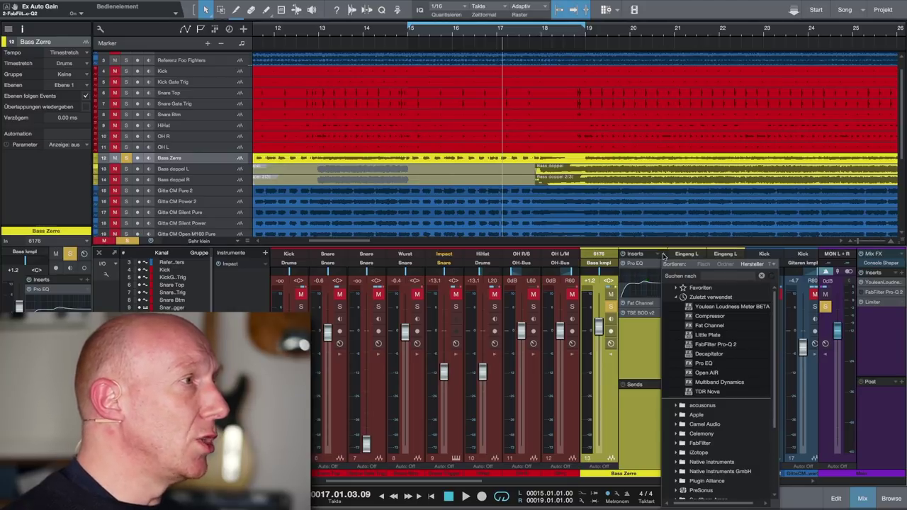
{"action": "left_click", "coordinate": [706, 316]}
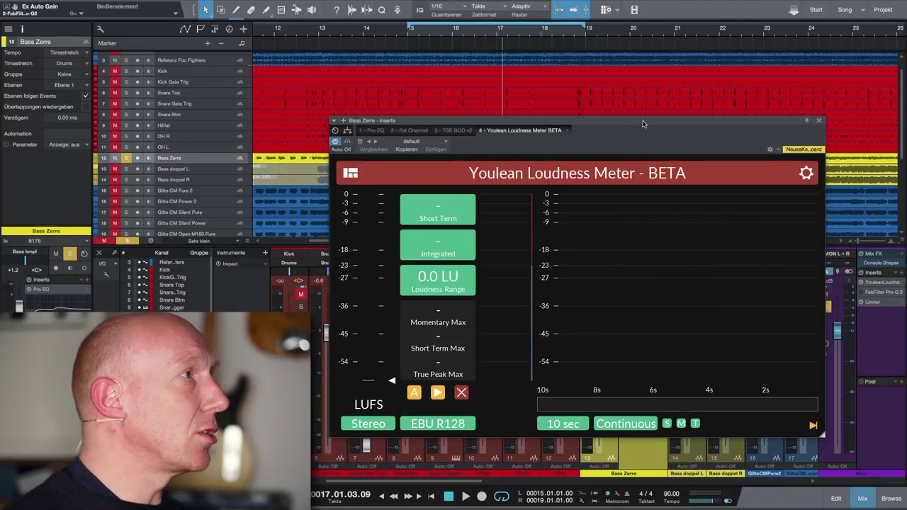
{"action": "left_click_drag", "start_coordinate": [643, 124], "coordinate": [597, 129]}
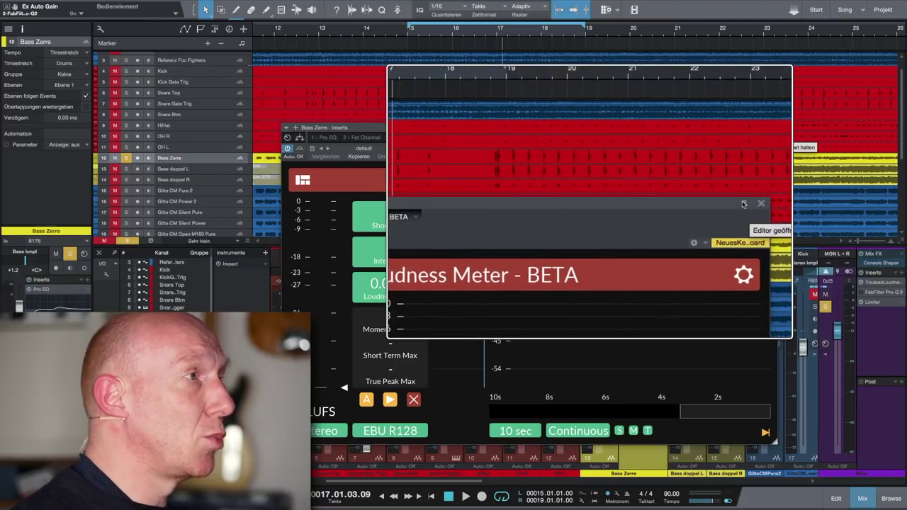
{"action": "left_click_drag", "start_coordinate": [697, 127], "coordinate": [438, 5]}
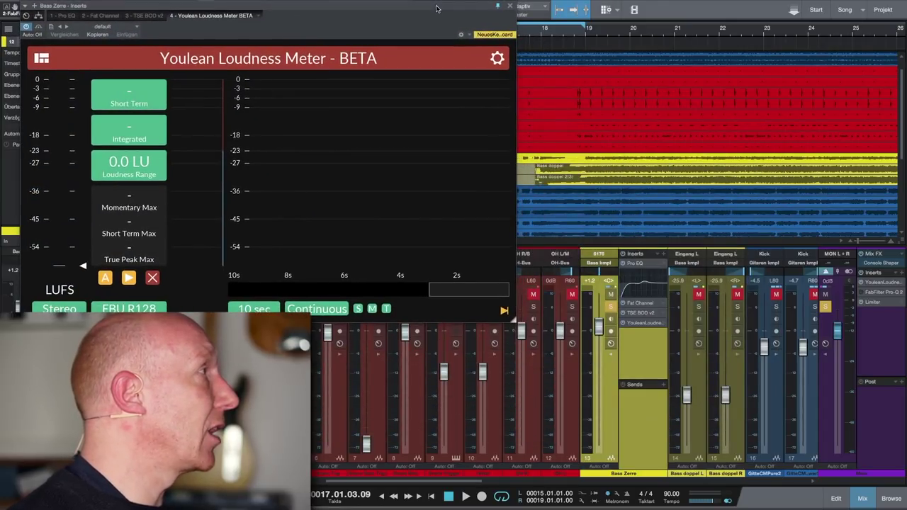
Add a Compressor after the loudness meter on Bass Zerre and place its window beside the meter
{"action": "left_click", "coordinate": [665, 256]}
{"action": "left_click", "coordinate": [727, 319]}
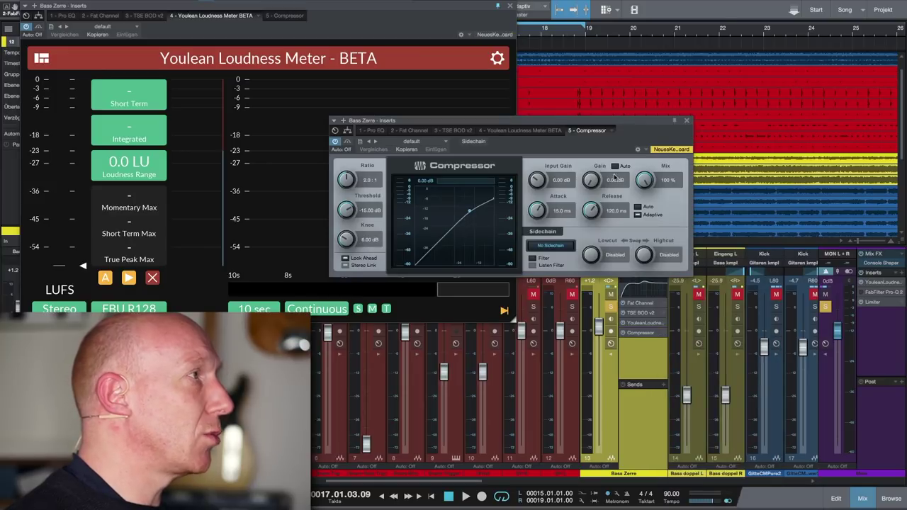
{"action": "left_click_drag", "start_coordinate": [514, 122], "coordinate": [718, 37]}
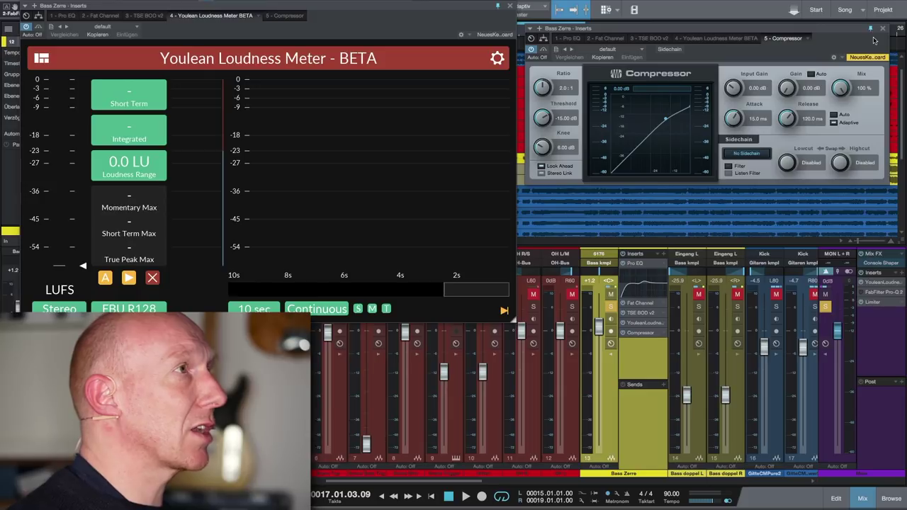
Add a second Youlean Loudness Meter after the Compressor on Bass Zerre and place its window below the compressor
{"action": "left_click", "coordinate": [665, 256]}
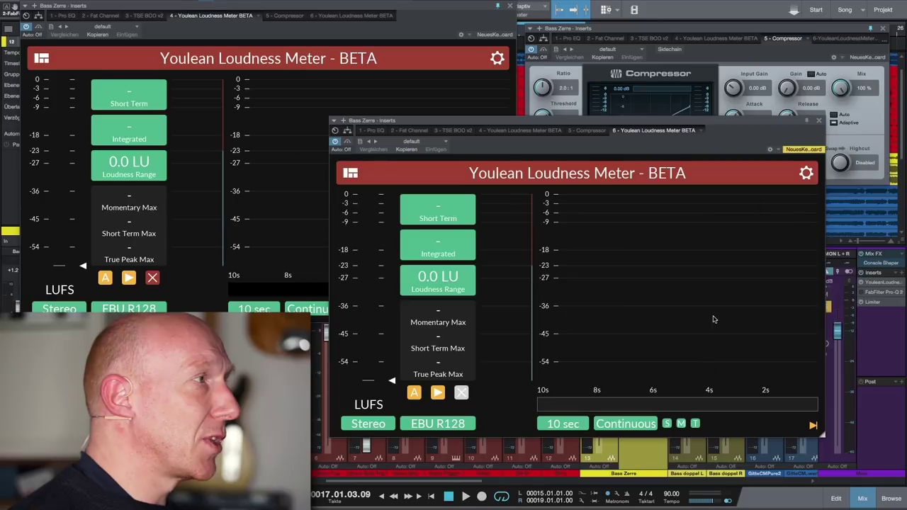
{"action": "left_click", "coordinate": [716, 316]}
{"action": "left_click_drag", "start_coordinate": [530, 124], "coordinate": [598, 190]}
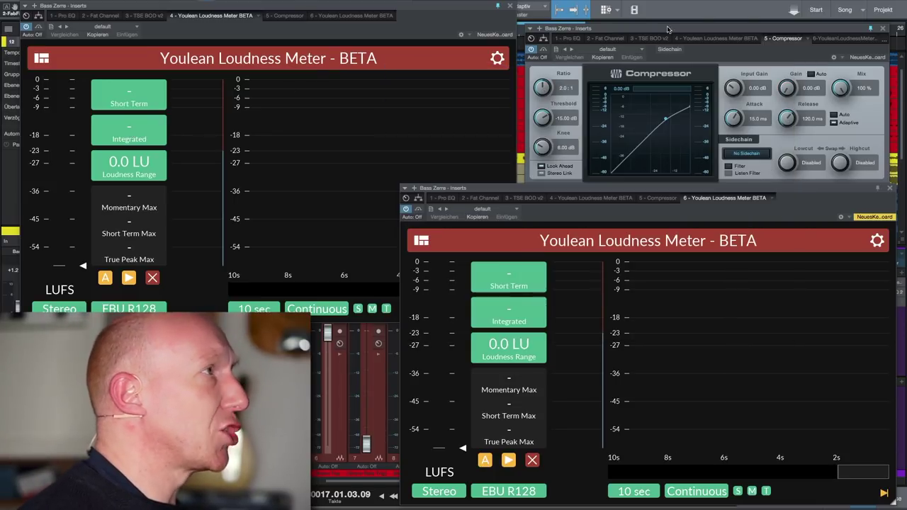
Set the Bass Zerre compressor's ratio to 4:1 and lower its threshold to -24.60 dB during playback
{"action": "left_click", "coordinate": [711, 32]}
{"action": "left_click", "coordinate": [567, 90]}
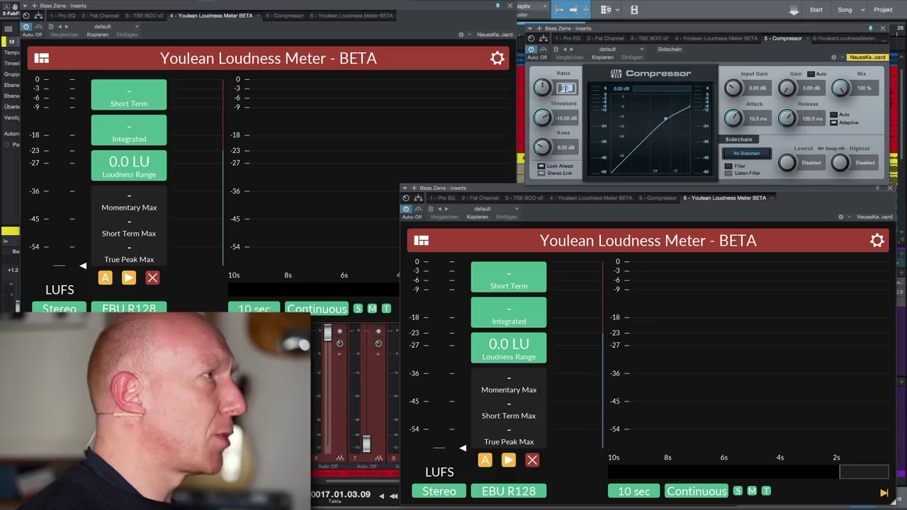
{"action": "type", "text": "4"}
{"action": "key", "text": "Return"}
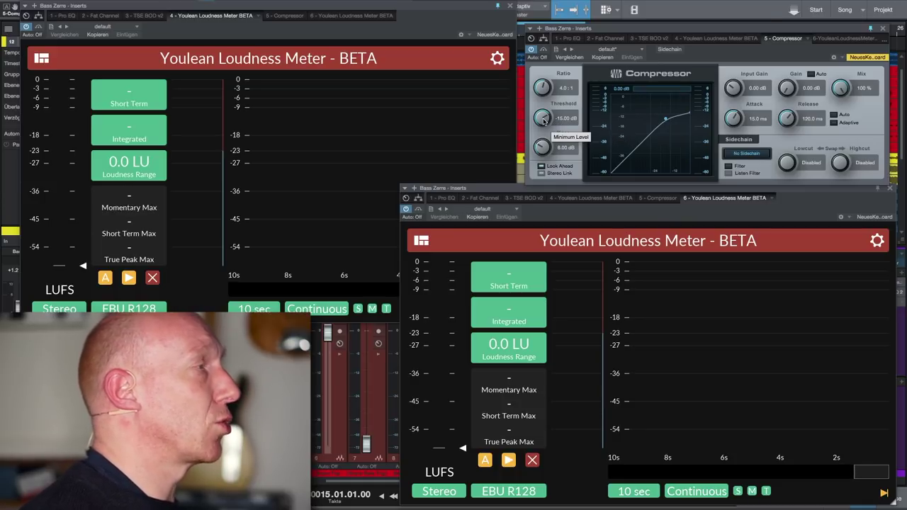
{"action": "key", "text": "space"}
{"action": "mouse_move", "coordinate": [544, 122]}
{"action": "left_mouse_down"}
{"action": "mouse_move", "coordinate": [545, 135]}
{"action": "mouse_move", "coordinate": [542, 120]}
{"action": "left_mouse_up"}
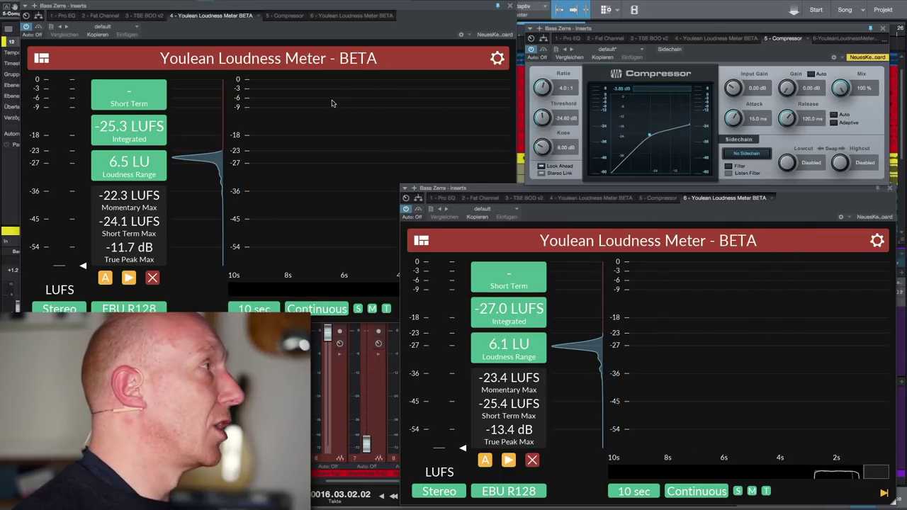
Reset both loudness meters and measure the bass loudness before and after the compressor
{"action": "left_click", "coordinate": [265, 30]}
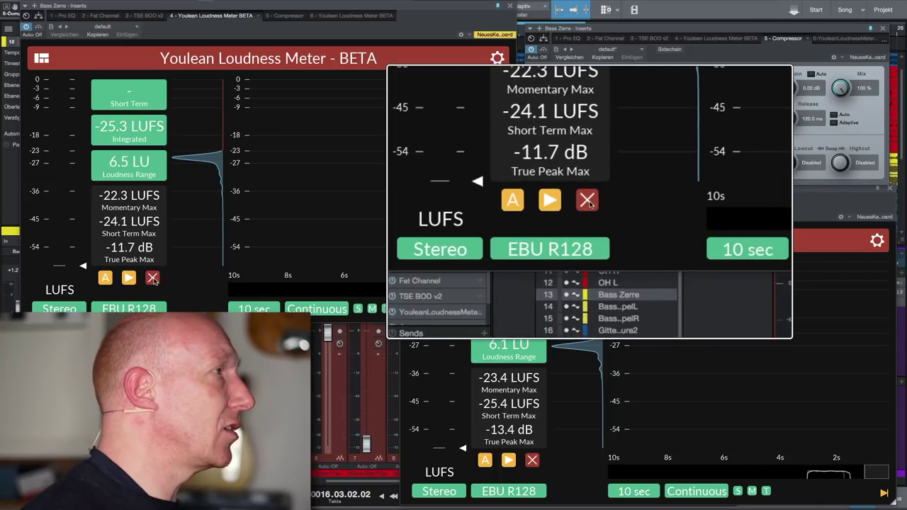
{"action": "left_click", "coordinate": [152, 278]}
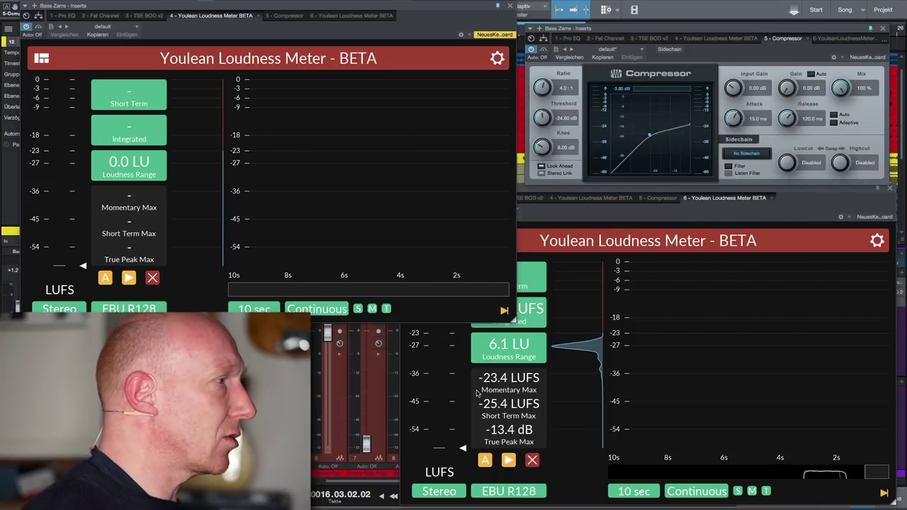
{"action": "left_click", "coordinate": [532, 461]}
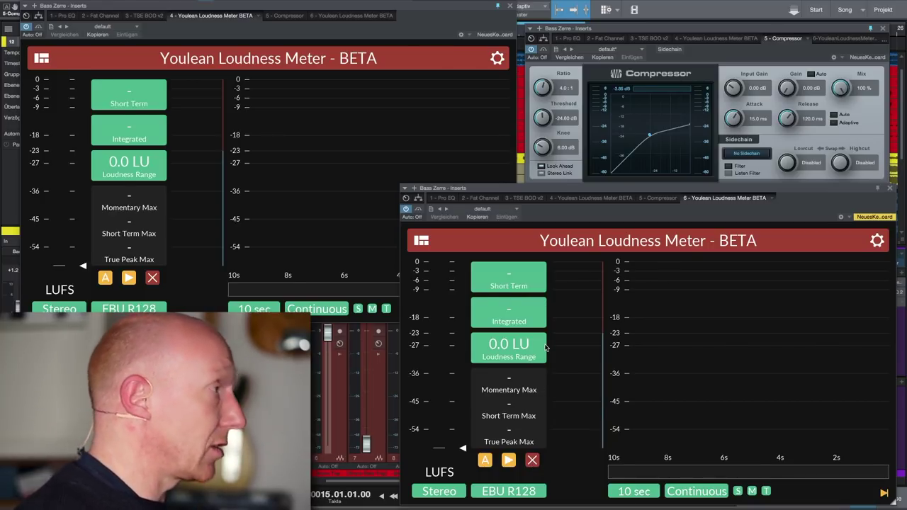
{"action": "key", "text": "space"}
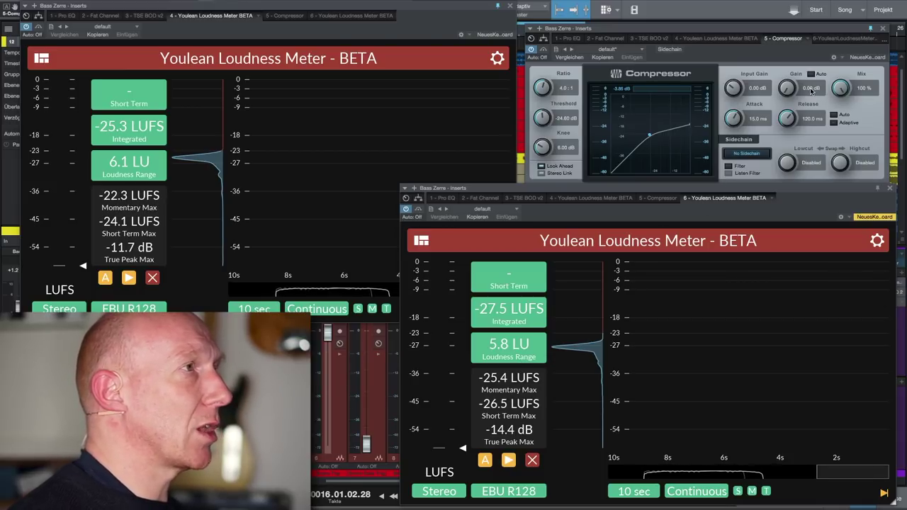
Set the compressor's make-up gain to 2.20 dB
{"action": "left_click", "coordinate": [812, 88]}
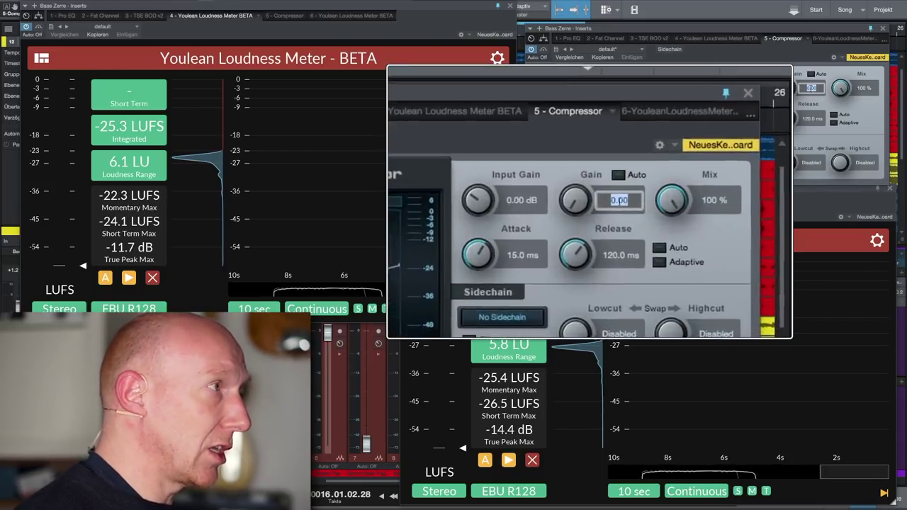
{"action": "type", "text": "2.20 dB"}
{"action": "key", "text": "Return"}
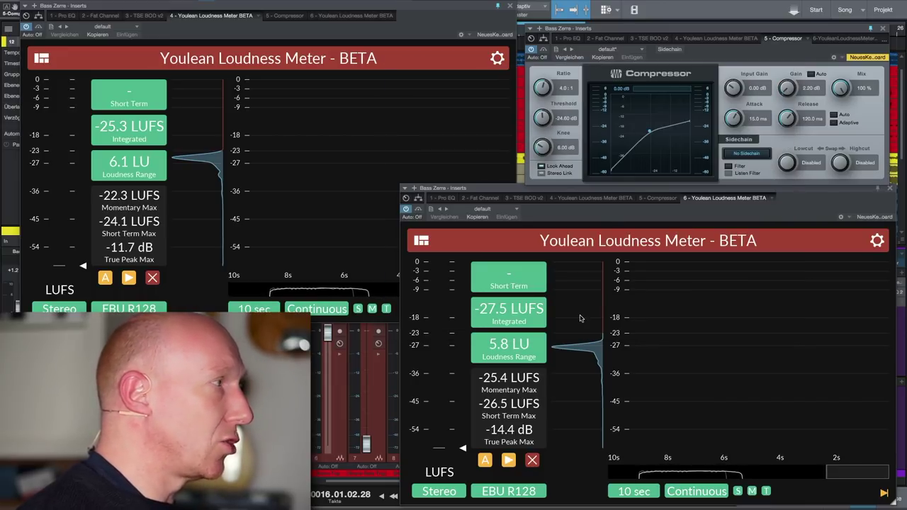
Clear both meters' readings and replay the bass to check that the compressor's input and output loudness match
{"action": "left_click", "coordinate": [153, 277]}
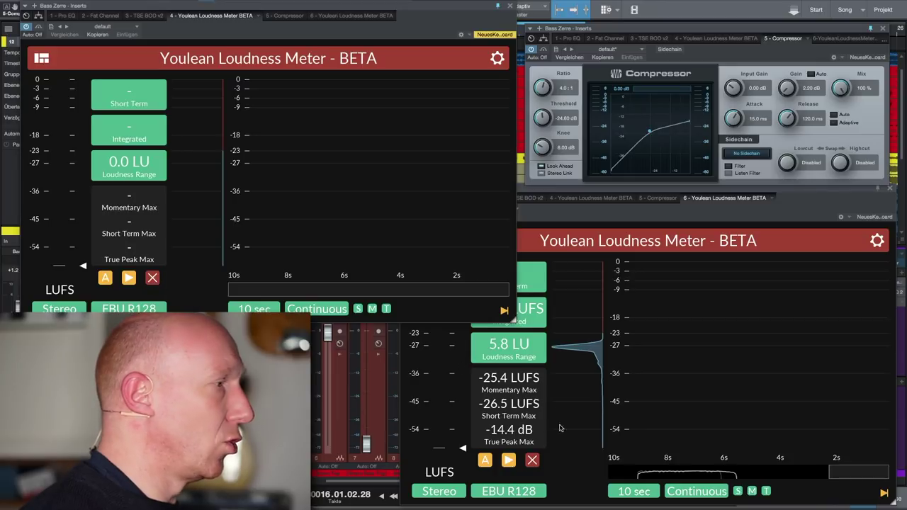
{"action": "left_click", "coordinate": [533, 460]}
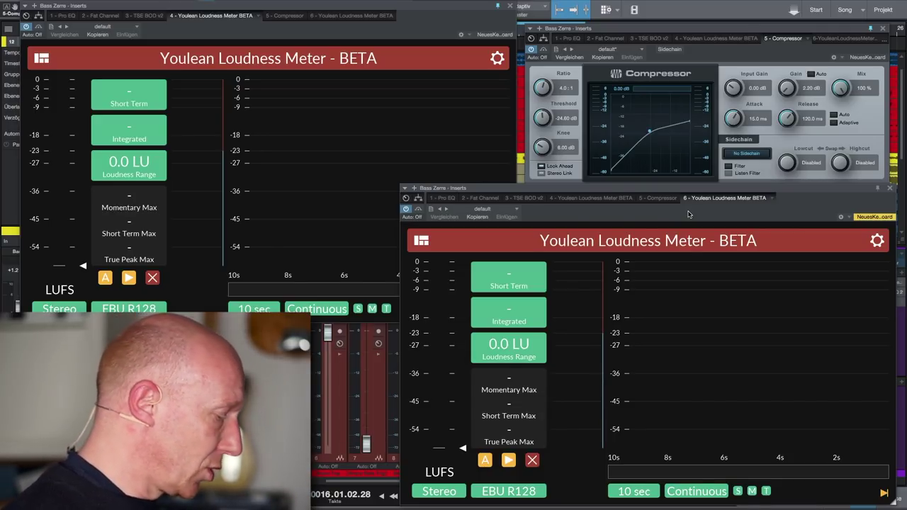
{"action": "key", "text": "space"}
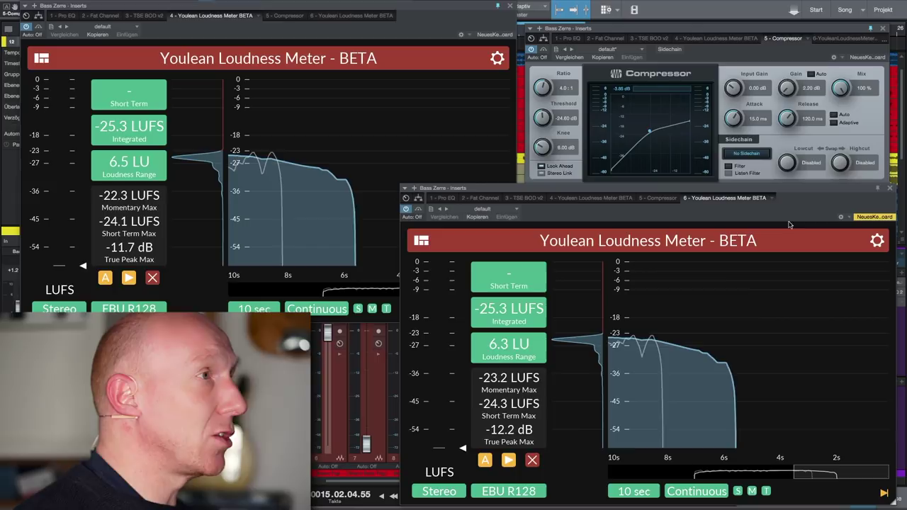
Close both loudness meter windows and move the compressor window down over the mixer
{"action": "left_click", "coordinate": [889, 188]}
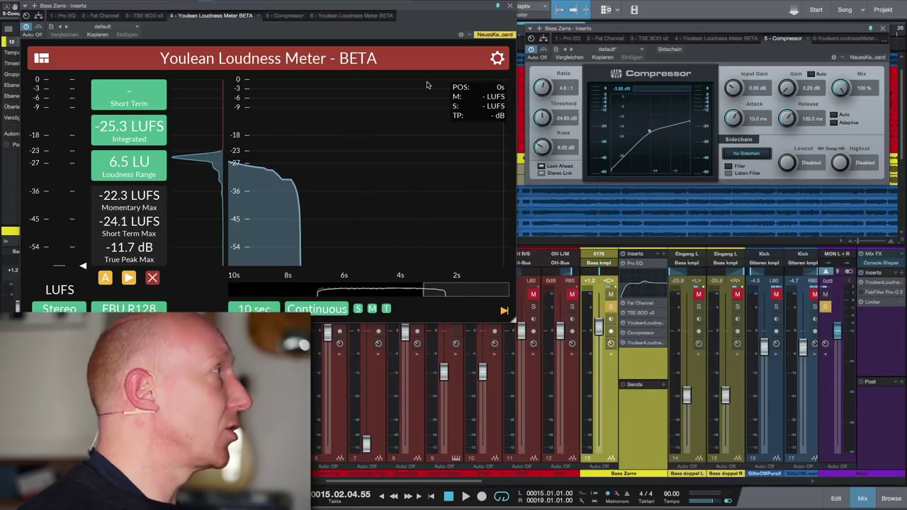
{"action": "left_click_drag", "start_coordinate": [113, 7], "coordinate": [163, 59]}
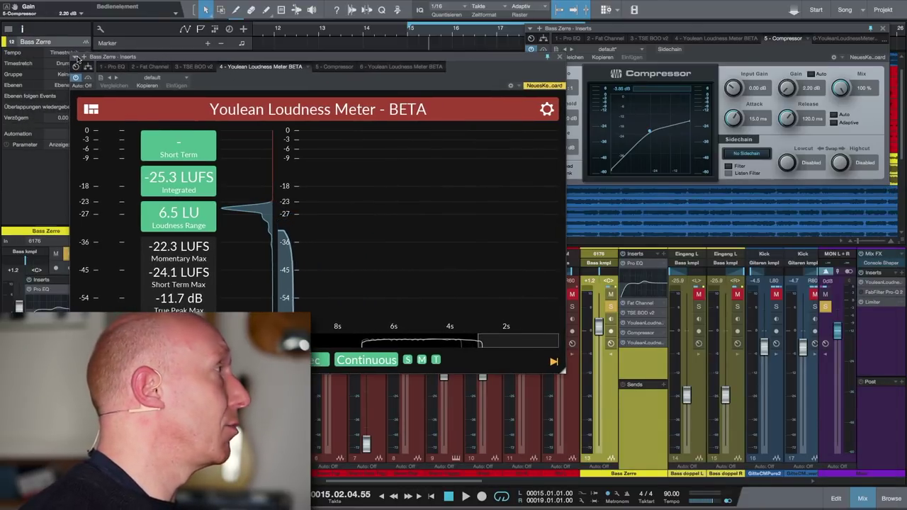
{"action": "left_click", "coordinate": [558, 59]}
{"action": "left_click_drag", "start_coordinate": [669, 29], "coordinate": [479, 275]}
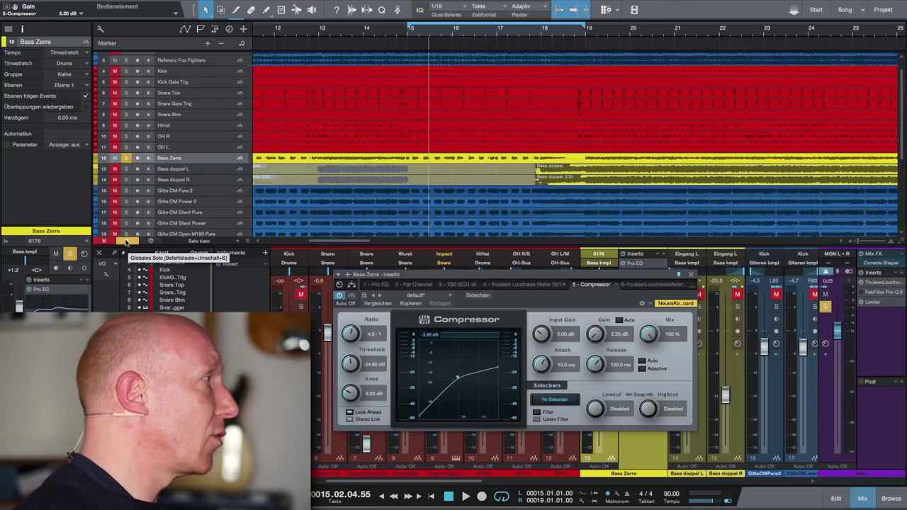
Clear the global solo and compare the full mix with the bass compressor bypassed and active during playback
{"action": "left_click", "coordinate": [126, 242]}
{"action": "left_click", "coordinate": [341, 295]}
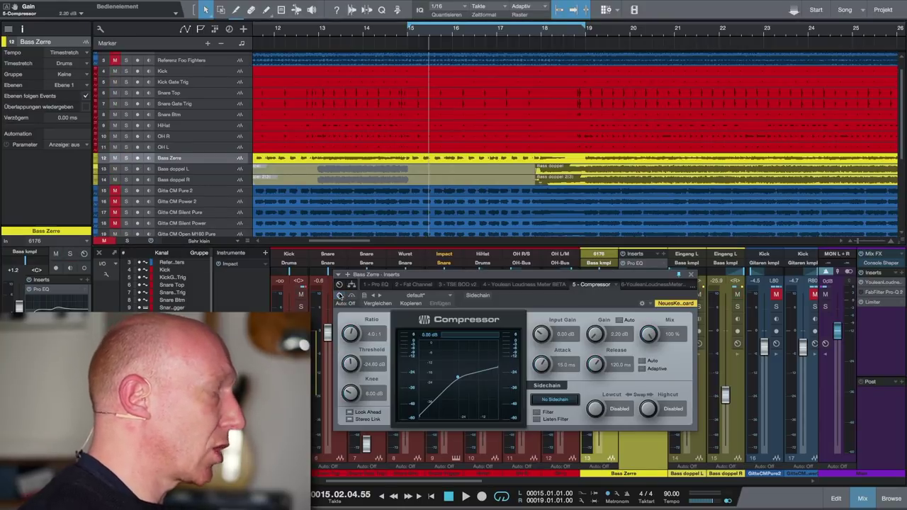
{"action": "key", "text": "space"}
{"action": "key", "text": "space"}
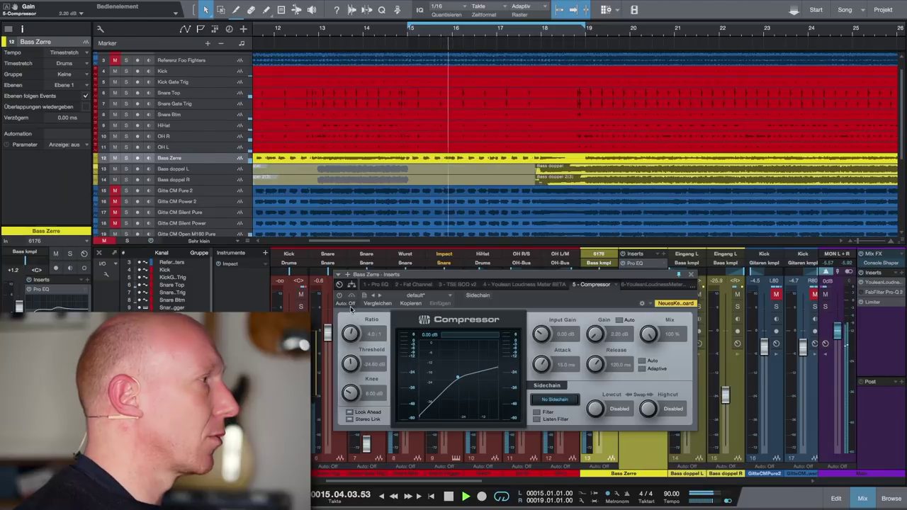
{"action": "left_click", "coordinate": [339, 297]}
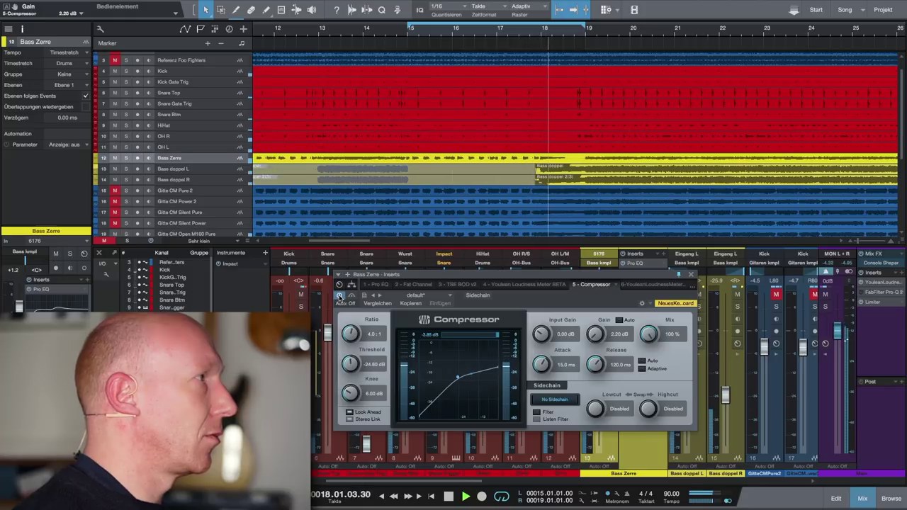
{"action": "left_click", "coordinate": [339, 297]}
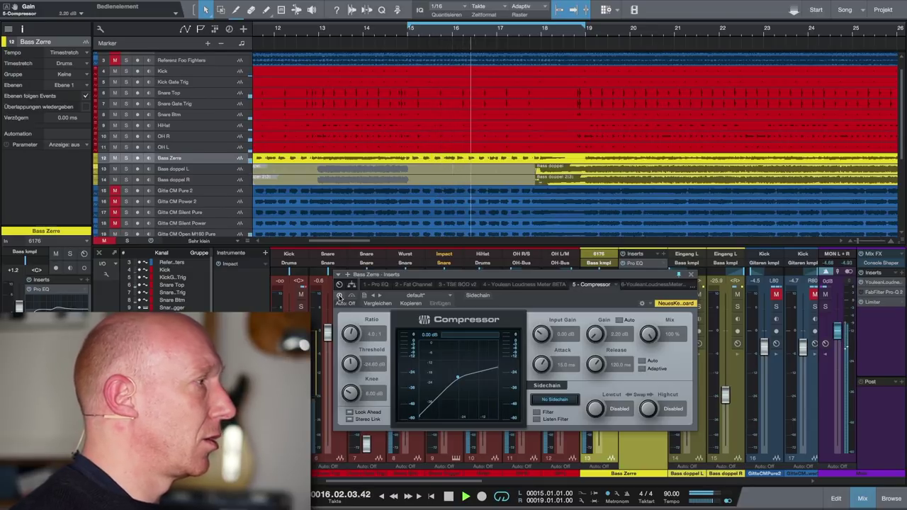
{"action": "left_click", "coordinate": [340, 297]}
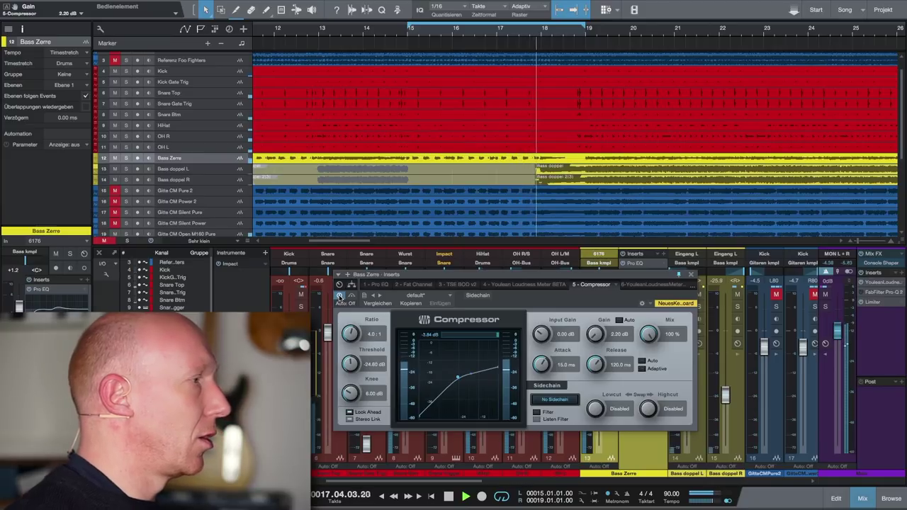
{"action": "key", "text": "space"}
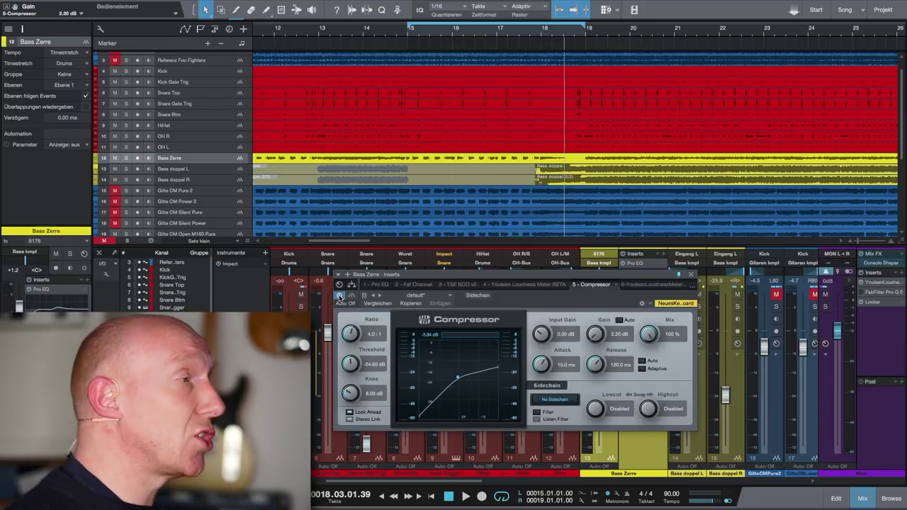
Close the compressor window and open the FabFilter Pro-Q 2 insert on the Main channel
{"action": "left_click", "coordinate": [692, 275]}
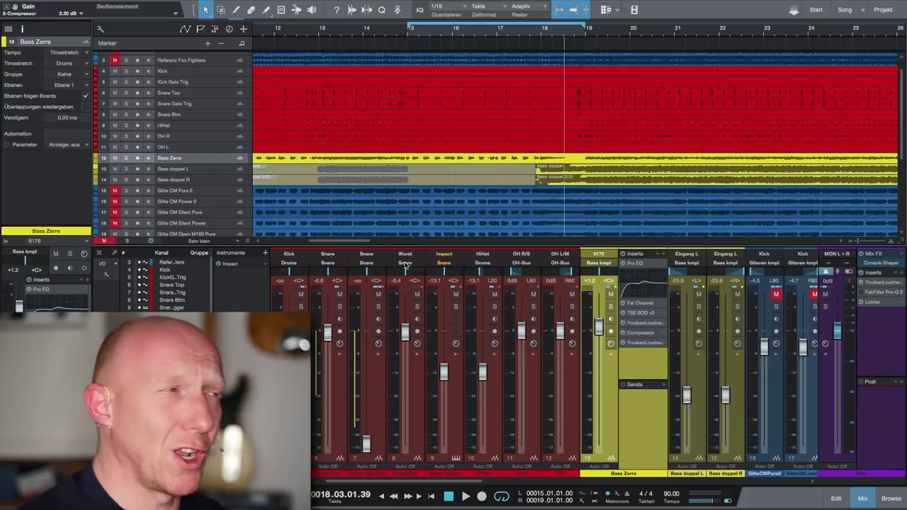
{"action": "left_click", "coordinate": [885, 296]}
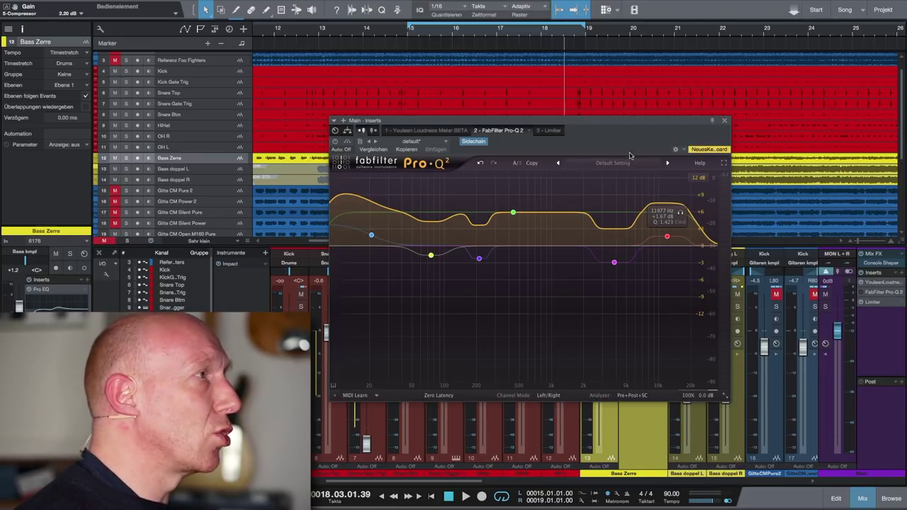
Play the full mix from bar 19, switch the Main channel's bypassed Pro-Q 2 on to compare the sound, and stop playback
{"action": "left_click_drag", "start_coordinate": [580, 122], "coordinate": [587, 160]}
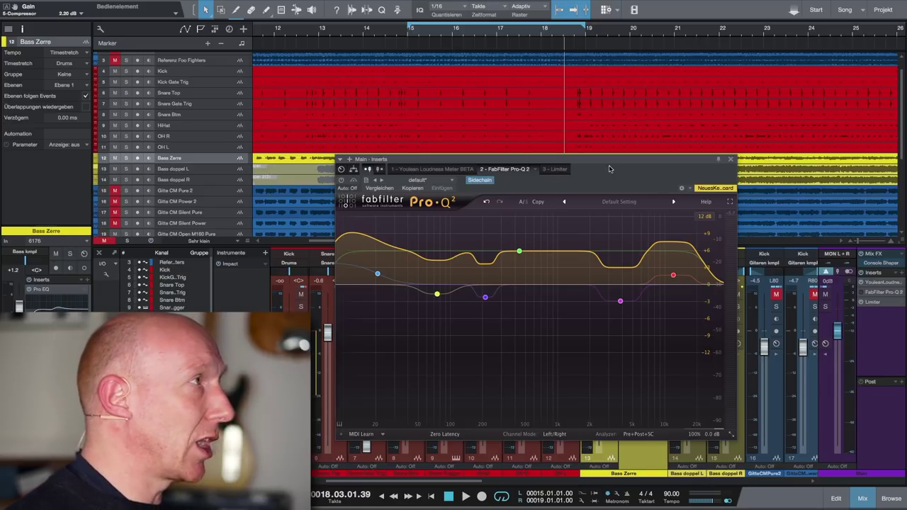
{"action": "left_click", "coordinate": [621, 33]}
{"action": "key", "text": "space"}
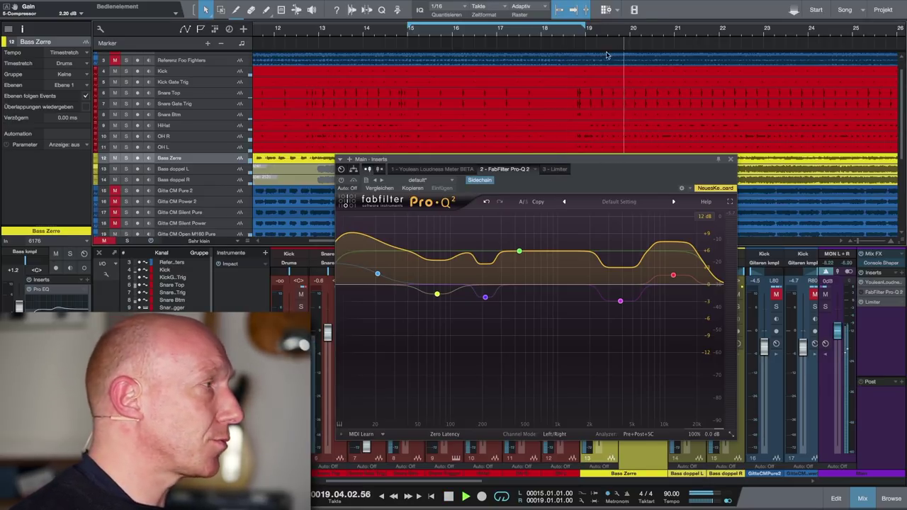
{"action": "left_click", "coordinate": [342, 180]}
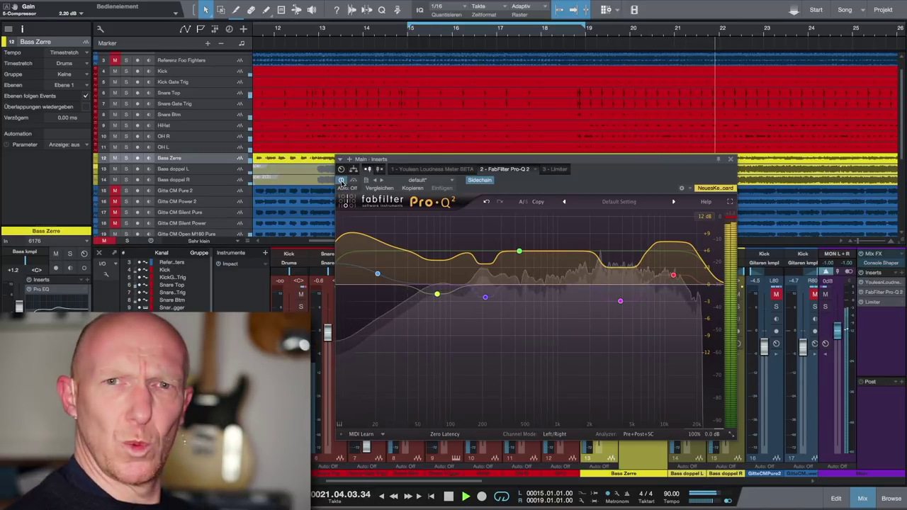
{"action": "key", "text": "space"}
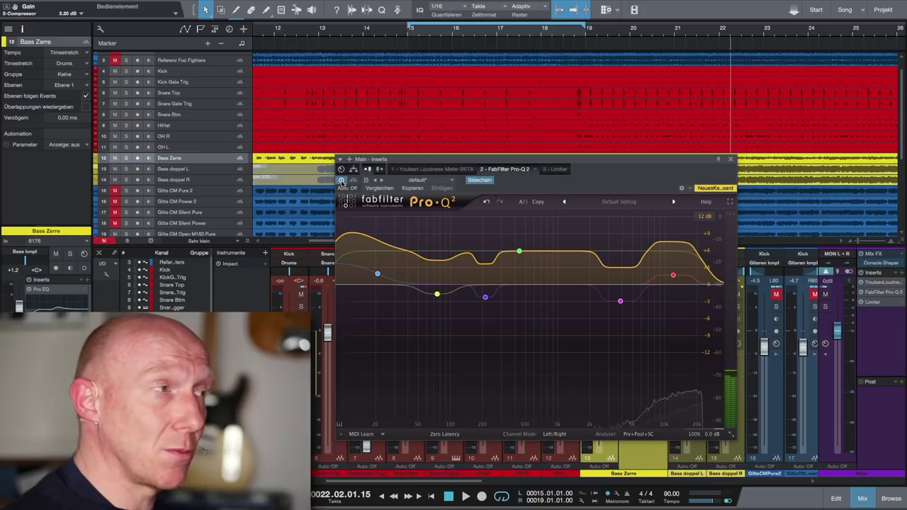
Move the Pro-Q 2 window up over the arrangement and enable Auto Gain in its output settings
{"action": "left_click_drag", "start_coordinate": [556, 161], "coordinate": [539, 95]}
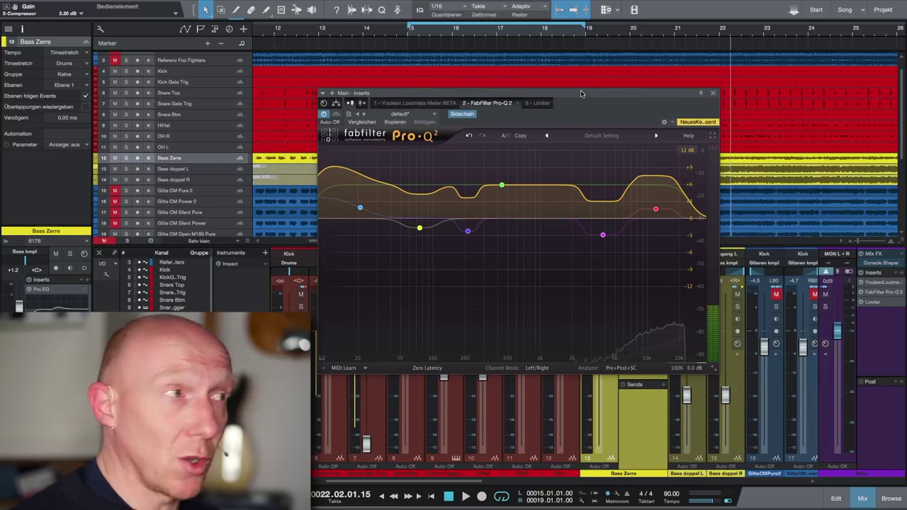
{"action": "mouse_move", "coordinate": [684, 372]}
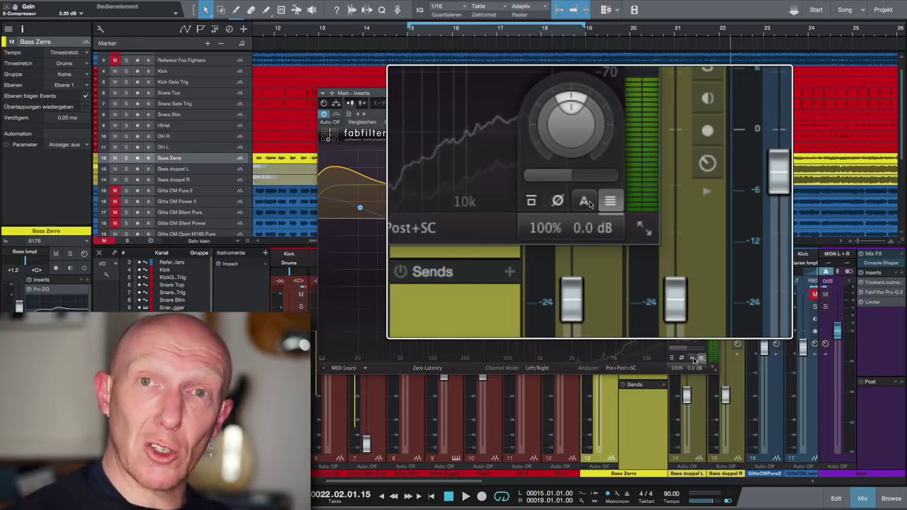
{"action": "left_click", "coordinate": [693, 359]}
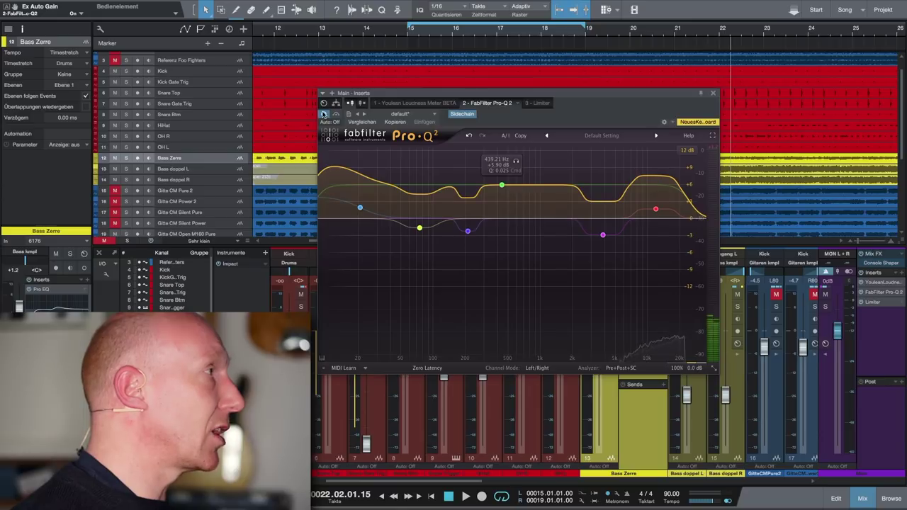
Replay the mix from bar 20 to compare the bypassed and active EQ with Auto Gain on, and stop playback
{"action": "left_click", "coordinate": [662, 34]}
{"action": "left_click", "coordinate": [324, 114]}
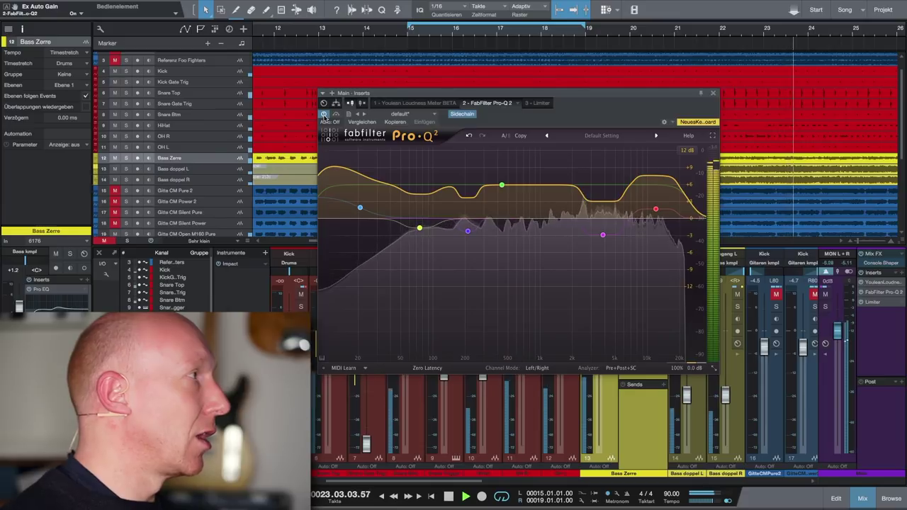
{"action": "key", "text": "space"}
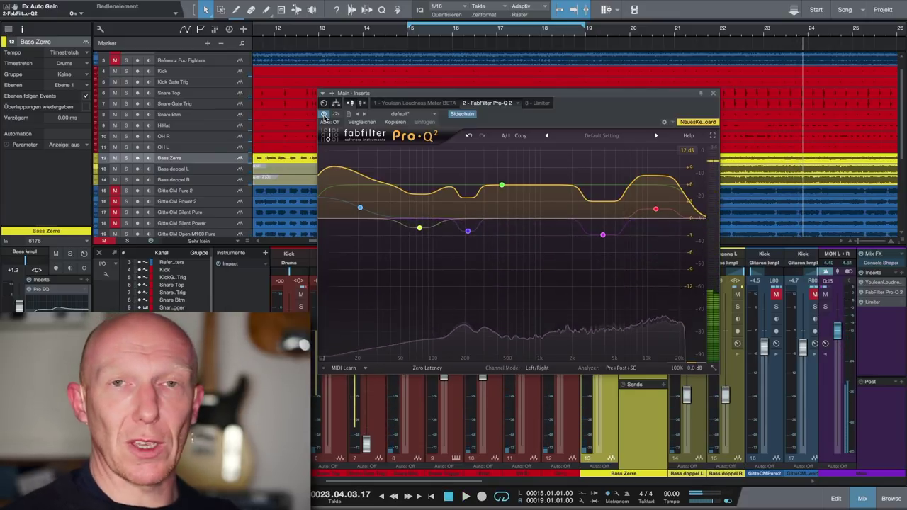